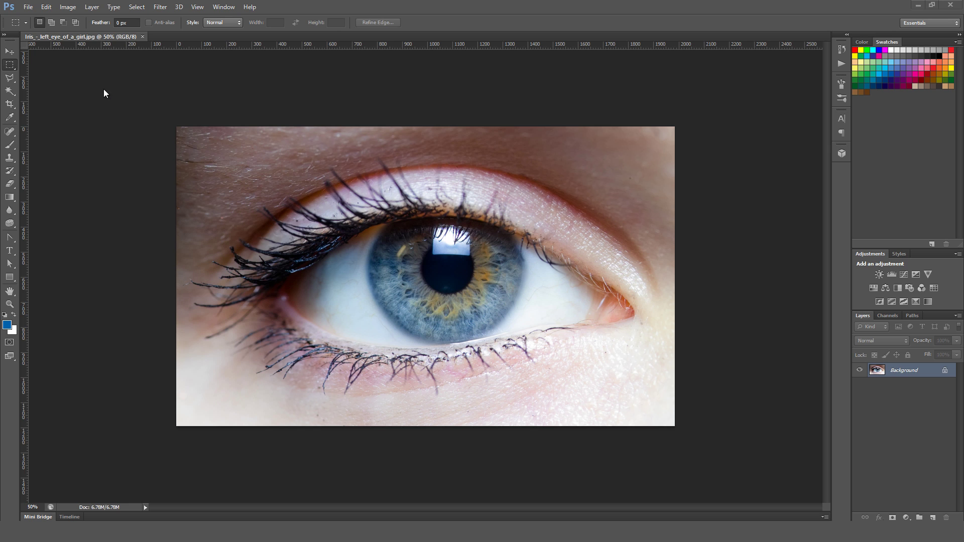
Step: Switch the eye photo's colour mode to Grayscale (Gray/8) from the Image > Mode menu
{"action": "left_click", "coordinate": [68, 7]}
{"action": "mouse_move", "coordinate": [74, 18]}
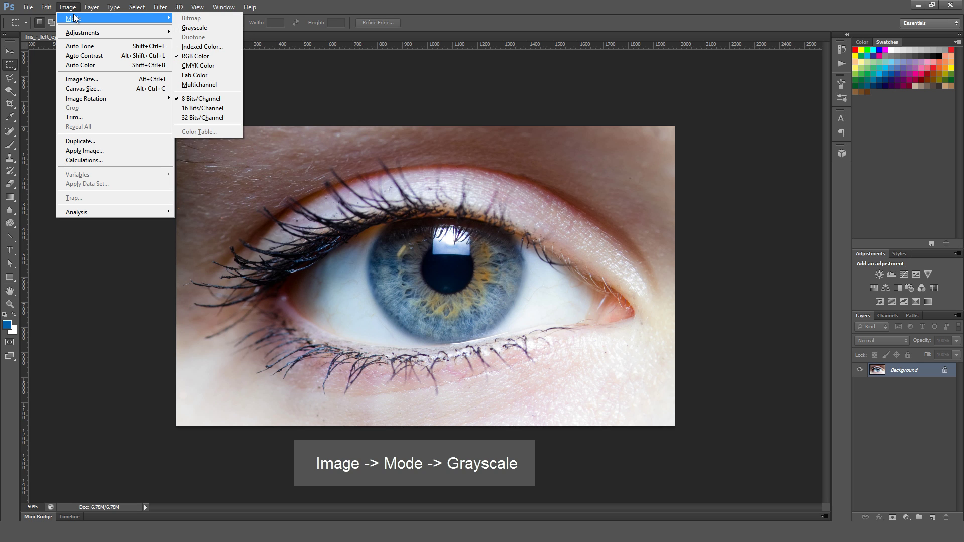
{"action": "left_click", "coordinate": [194, 29]}
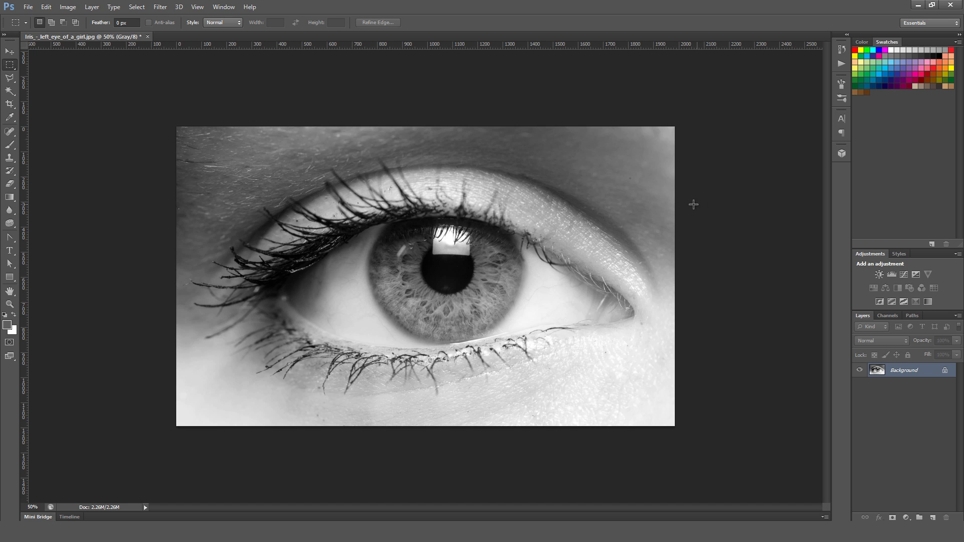
Step: Apply Levels with inputs 0, 0.74 and 213 to brighten the grayscale eye
{"action": "key", "text": "ctrl+l"}
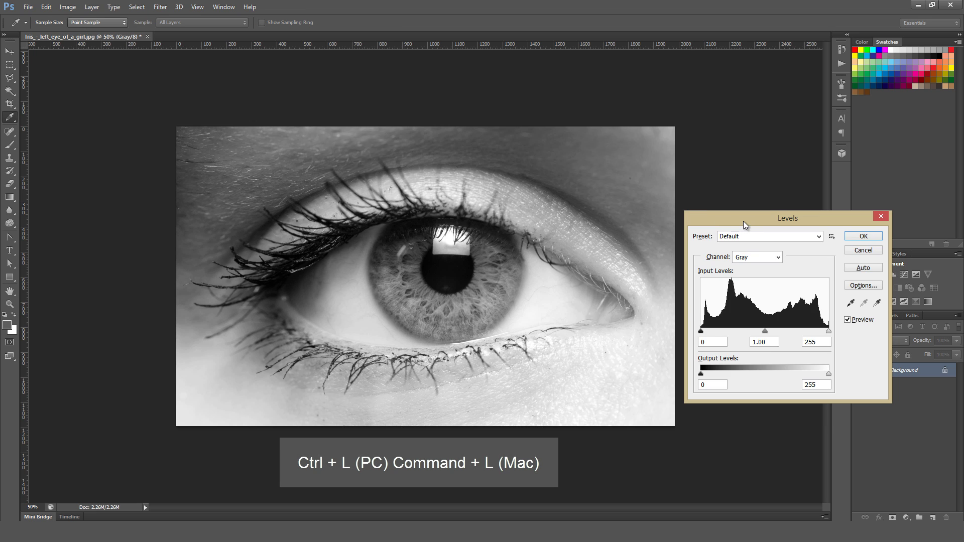
{"action": "left_click_drag", "start_coordinate": [741, 221], "coordinate": [735, 221]}
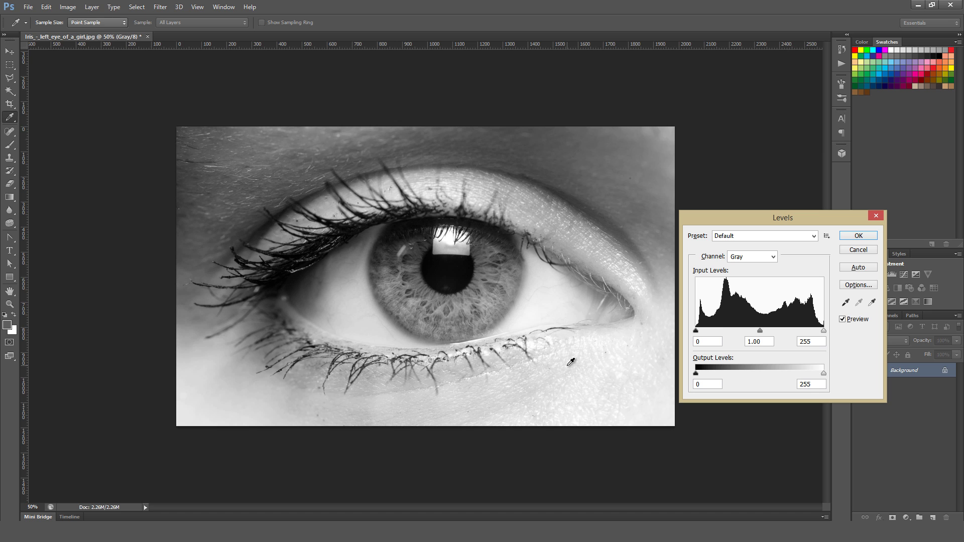
{"action": "left_click_drag", "start_coordinate": [759, 330], "coordinate": [803, 335]}
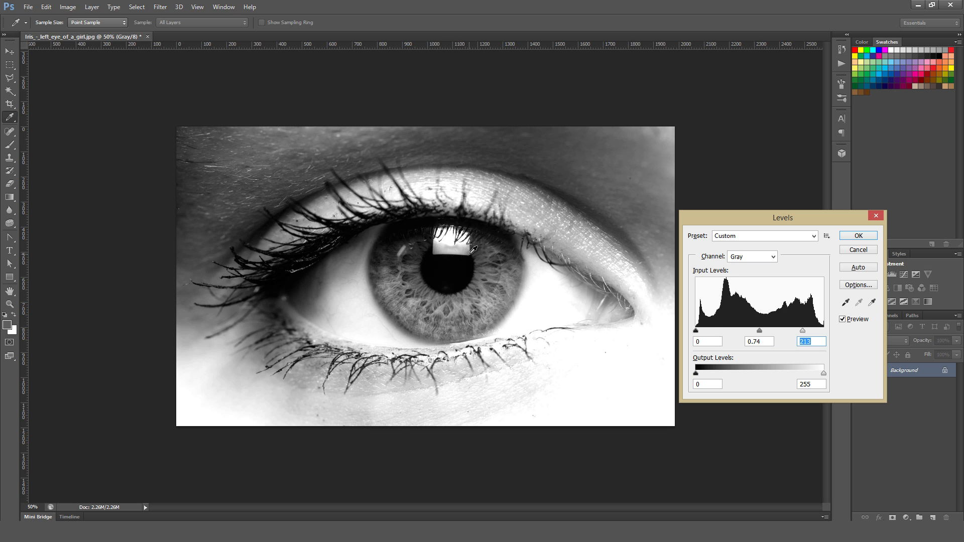
{"action": "left_click", "coordinate": [858, 236]}
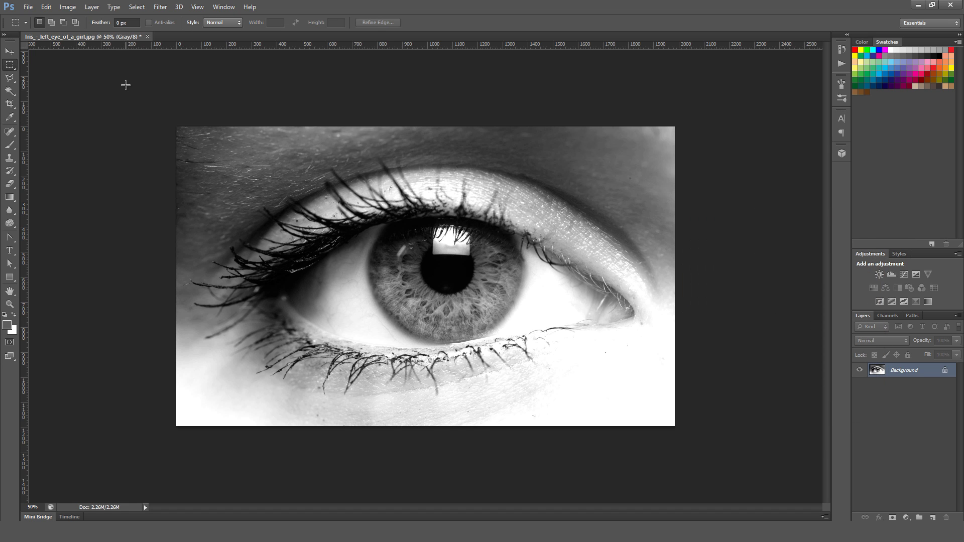
Step: Start converting the image to Bitmap mode via Image > Mode
{"action": "left_click", "coordinate": [68, 7]}
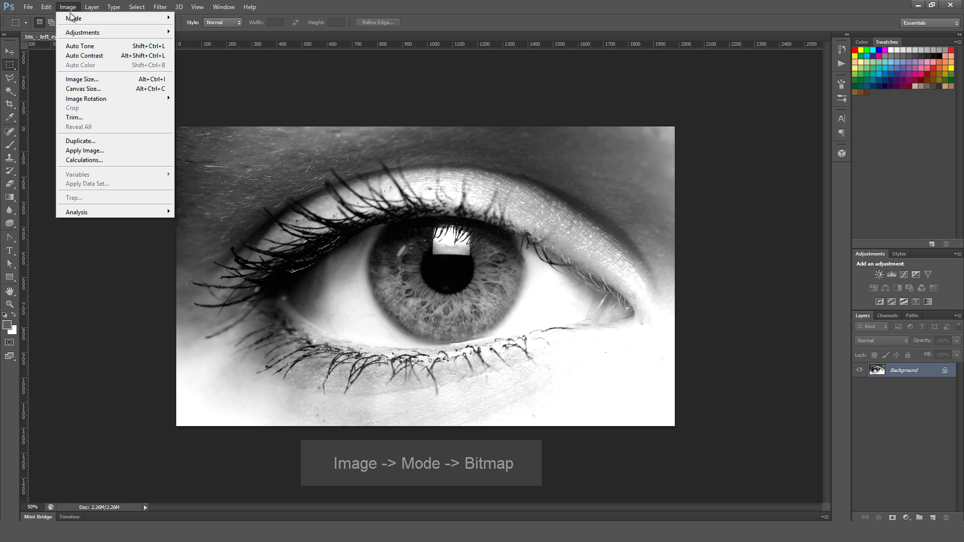
{"action": "mouse_move", "coordinate": [73, 19]}
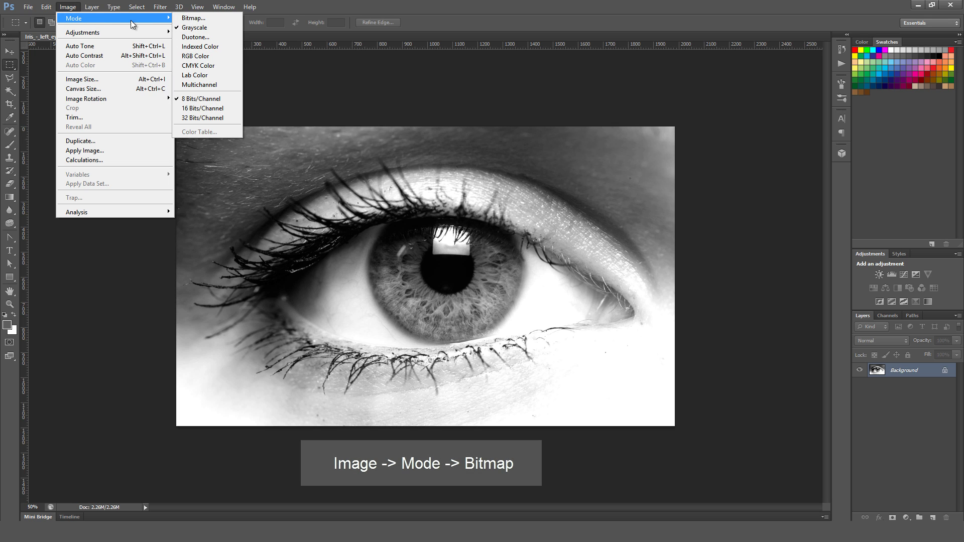
{"action": "left_click", "coordinate": [189, 20]}
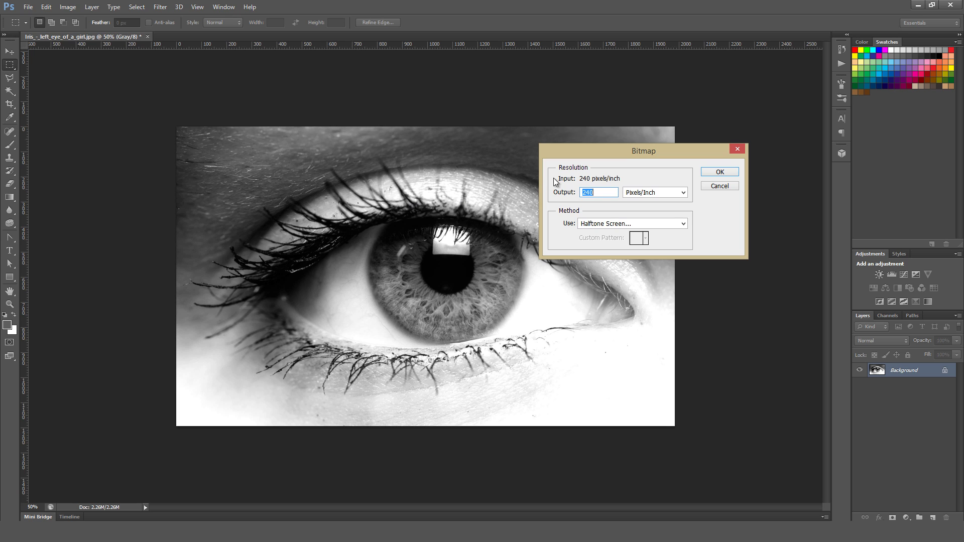
Step: Keep the output at 240 pixels/inch and choose Halftone Screen as the method
{"action": "left_click", "coordinate": [604, 190]}
{"action": "left_click_drag", "start_coordinate": [598, 191], "coordinate": [544, 194]}
{"action": "left_click", "coordinate": [605, 192]}
{"action": "type", "text": "480"}
{"action": "key", "text": "ctrl+z"}
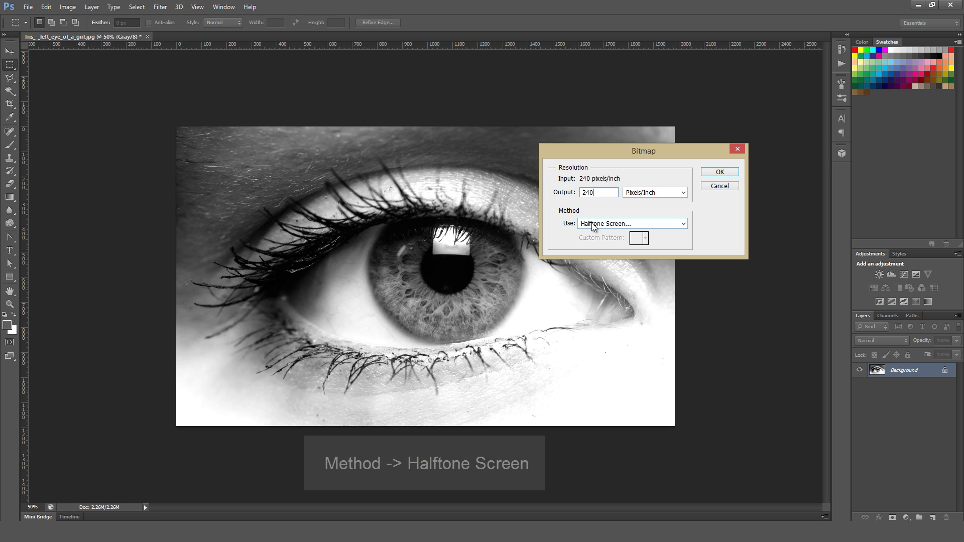
{"action": "left_click", "coordinate": [631, 225]}
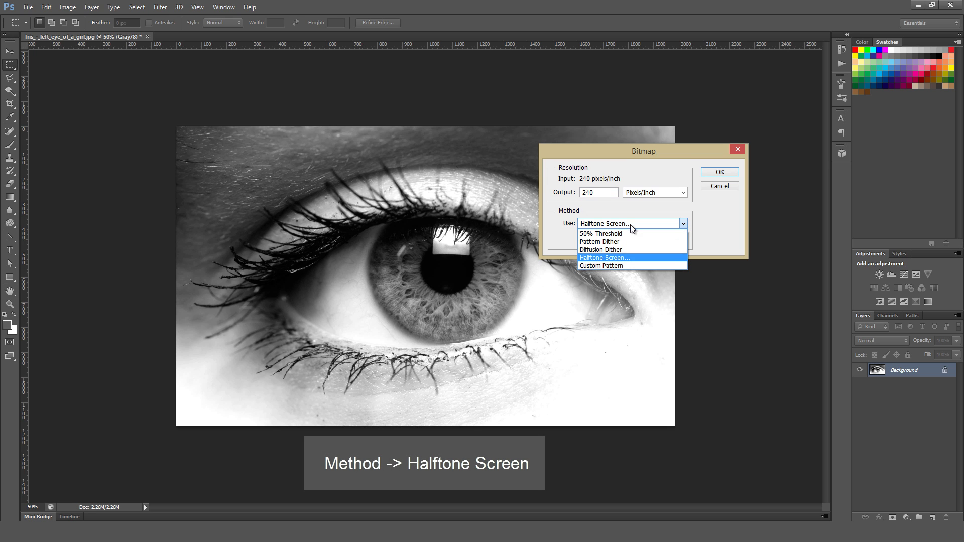
{"action": "left_click", "coordinate": [617, 258]}
Step: Confirm the Bitmap settings and choose Round as the halftone dot shape
{"action": "left_click", "coordinate": [724, 174]}
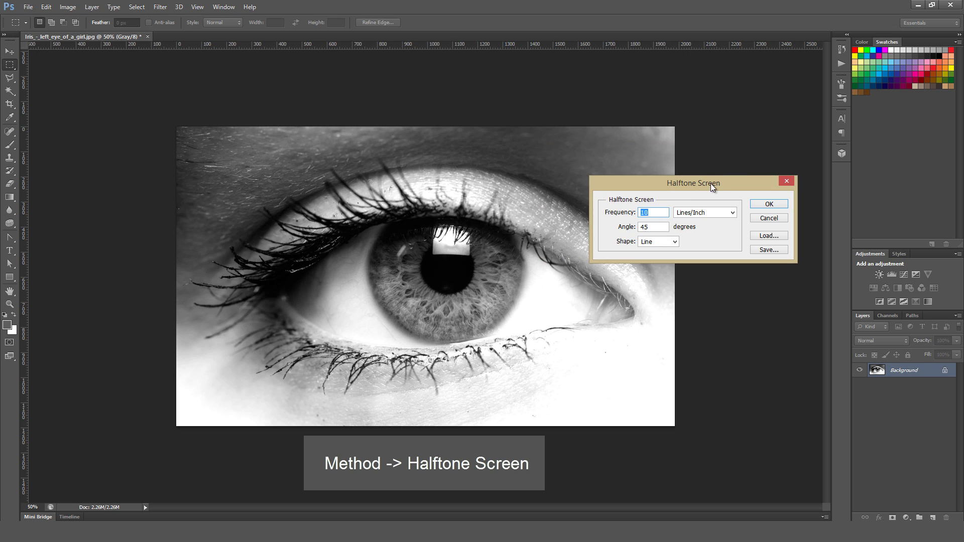
{"action": "left_click_drag", "start_coordinate": [700, 185], "coordinate": [685, 189]}
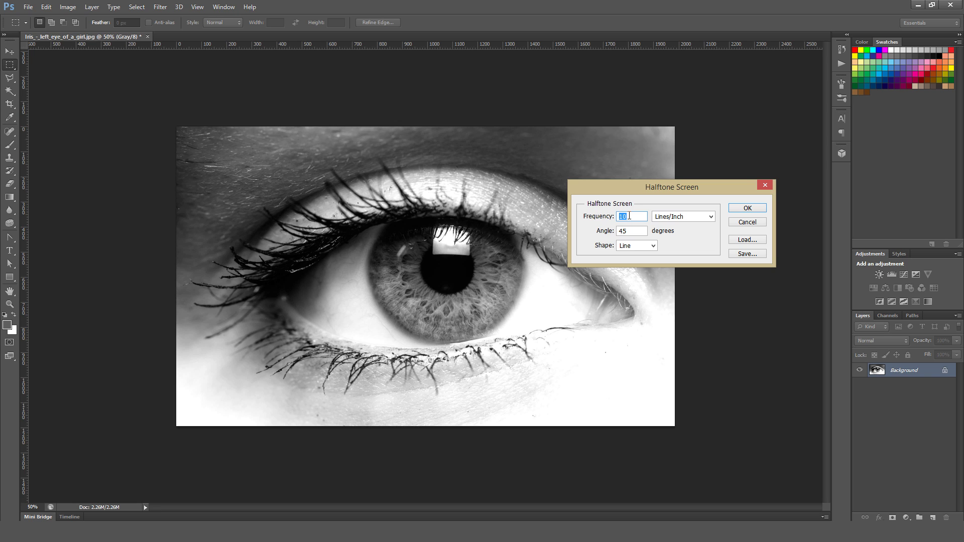
{"action": "key", "text": "Tab"}
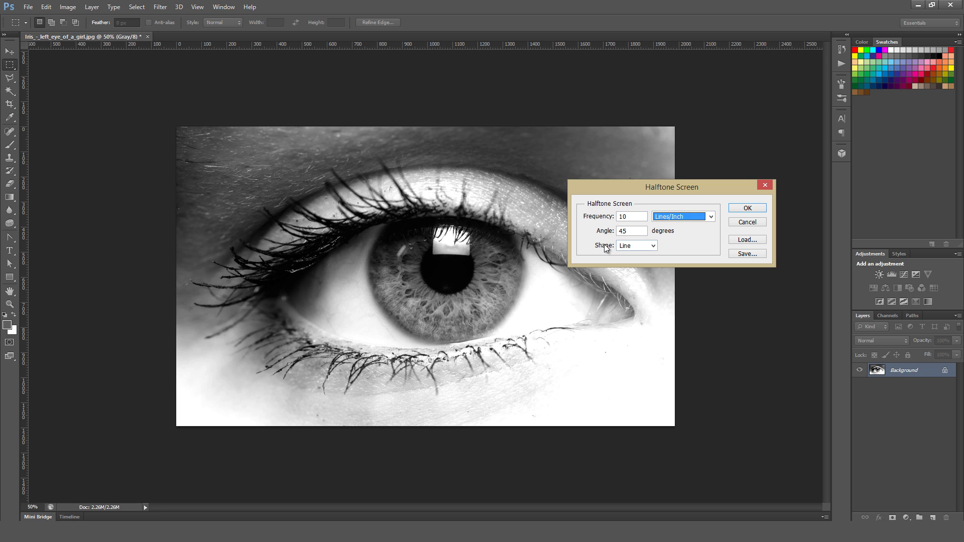
{"action": "key", "text": "Tab"}
{"action": "left_click", "coordinate": [631, 247]}
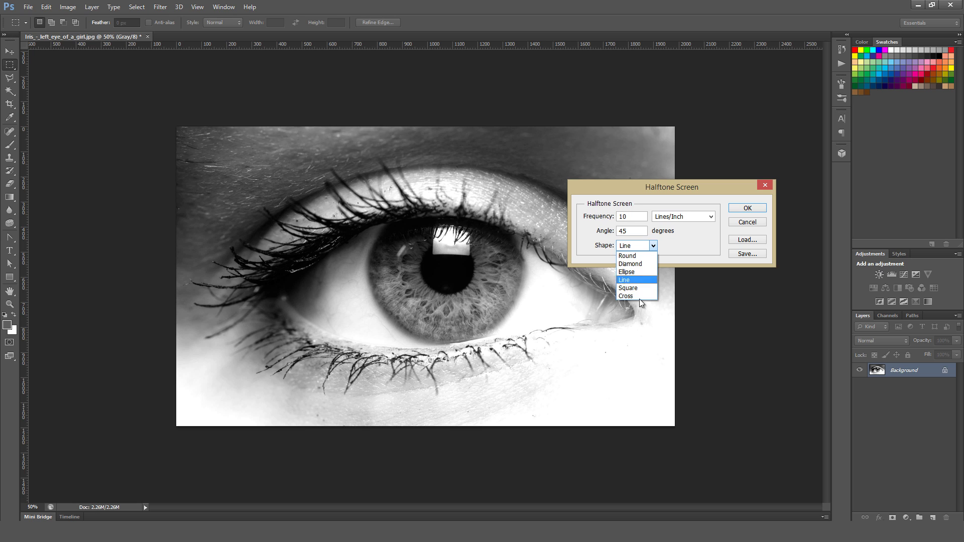
{"action": "key", "text": "Home"}
{"action": "left_click", "coordinate": [637, 255]}
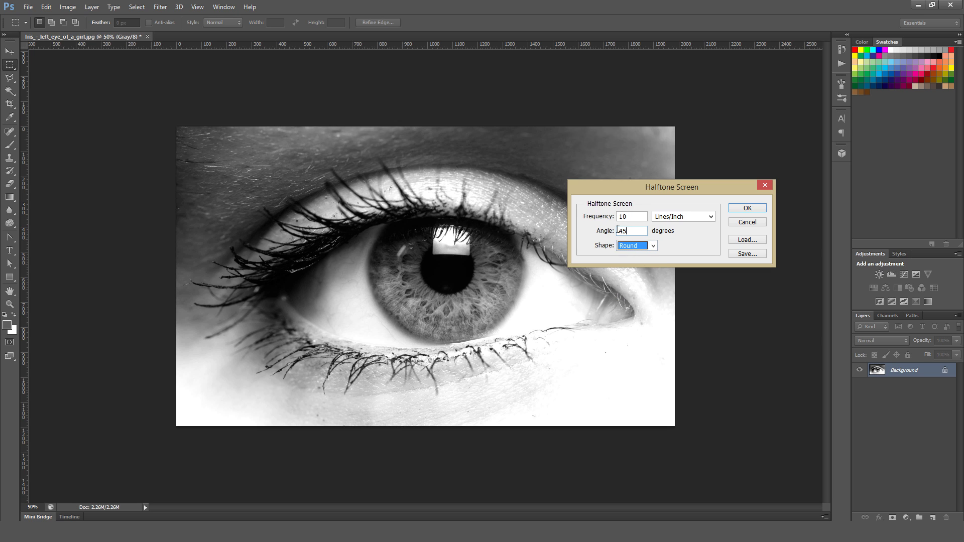
Step: Keep the angle at 45 degrees, set frequency to 15 lines/inch, and apply
{"action": "left_click_drag", "start_coordinate": [636, 232], "coordinate": [579, 229]}
{"action": "key", "text": "shift+Tab"}
{"action": "left_click", "coordinate": [636, 230]}
{"action": "left_click", "coordinate": [635, 230]}
{"action": "double_click", "coordinate": [633, 217]}
{"action": "type", "text": "15"}
{"action": "left_click", "coordinate": [747, 208]}
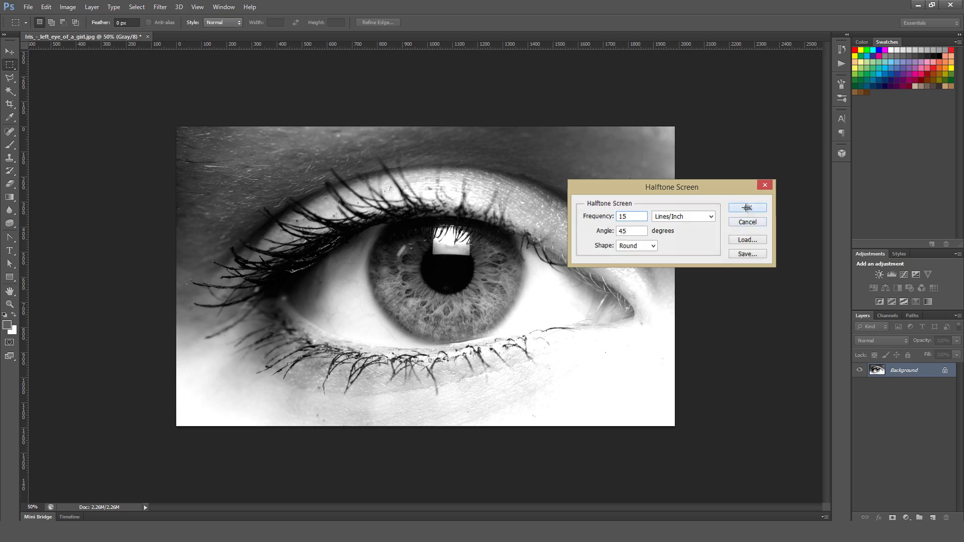
Step: Zoom and pan to inspect the round halftone dots, then undo the conversion
{"action": "key", "text": "ctrl+1"}
{"action": "key", "text": "ctrl+minus"}
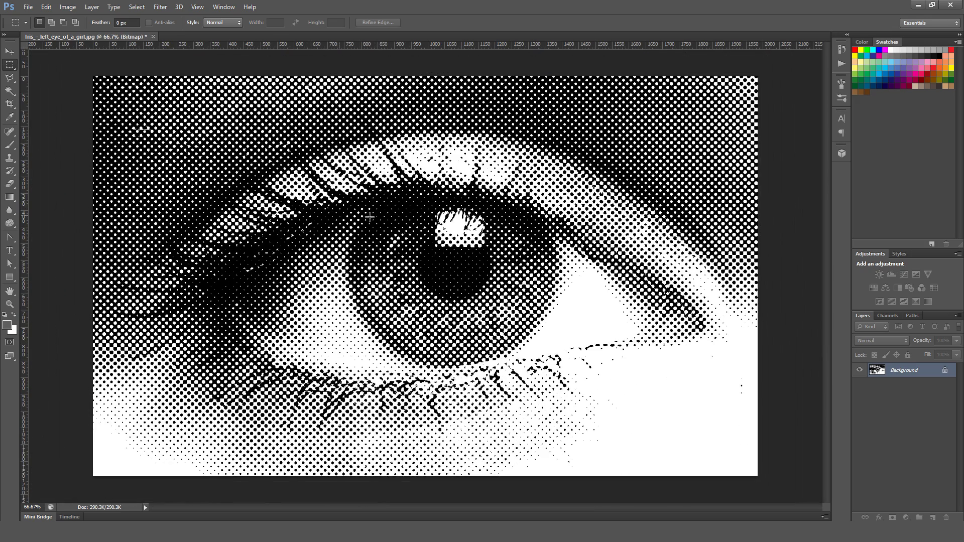
{"action": "key", "text": "ctrl+plus"}
{"action": "left_click_drag", "start_coordinate": [655, 371], "coordinate": [481, 258]}
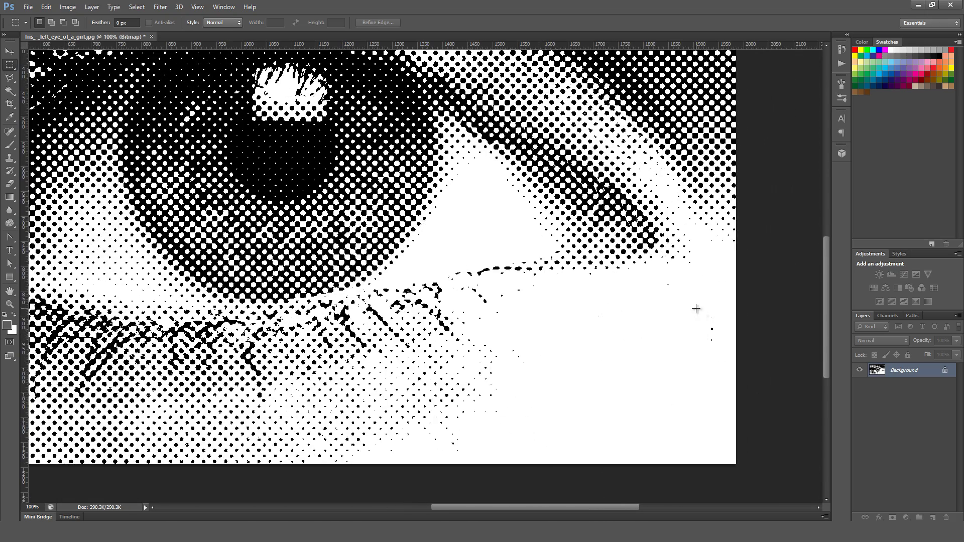
{"action": "left_click_drag", "start_coordinate": [736, 356], "coordinate": [630, 391]}
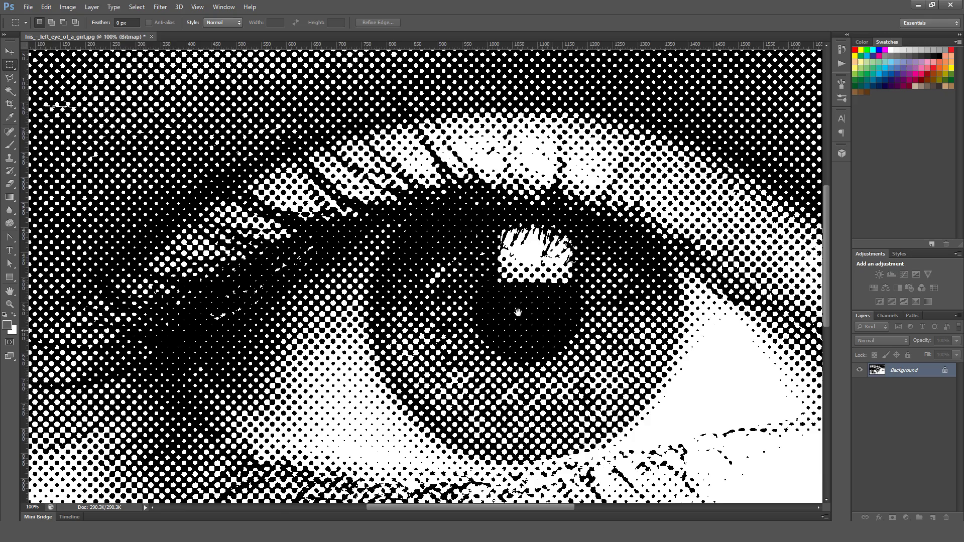
{"action": "left_click_drag", "start_coordinate": [518, 313], "coordinate": [675, 327]}
{"action": "key", "text": "ctrl+minus"}
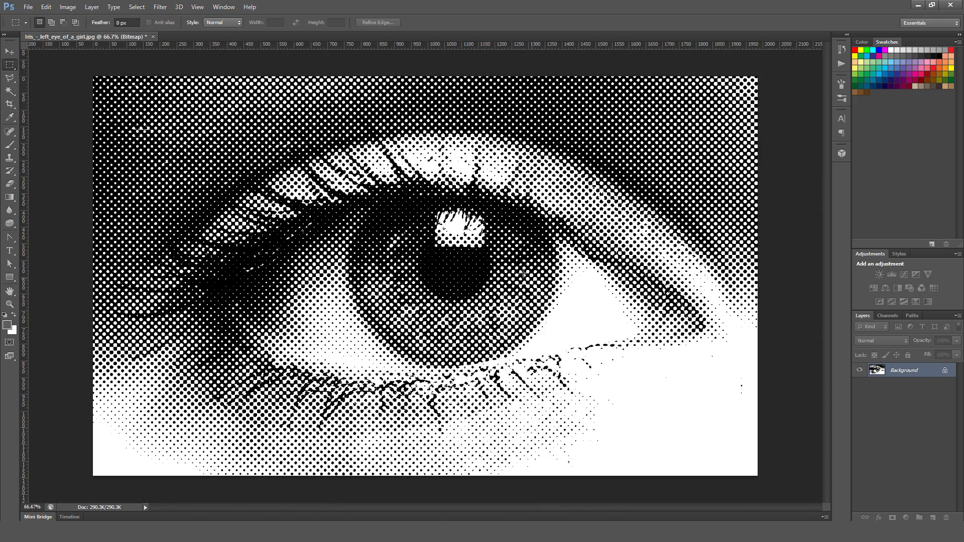
{"action": "key", "text": "ctrl+z"}
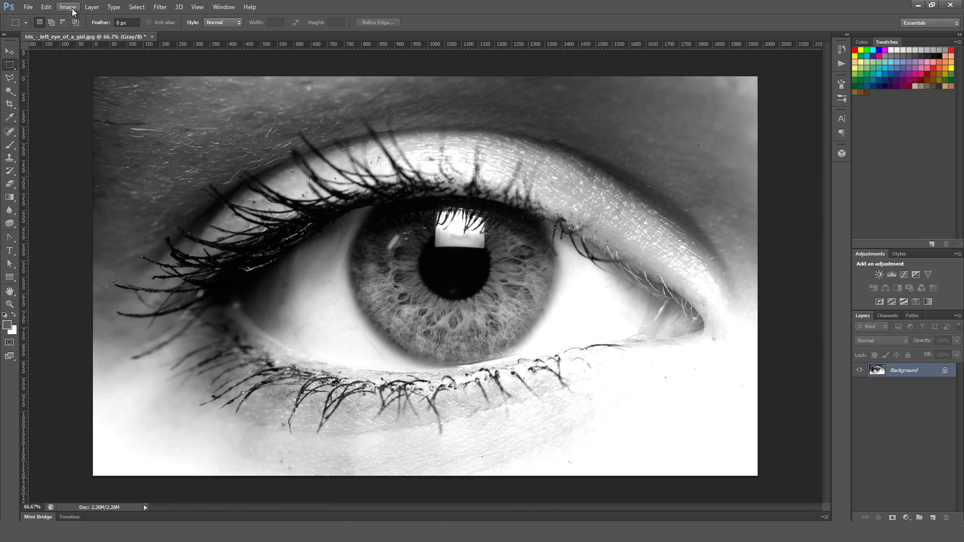
{"action": "left_click", "coordinate": [68, 7]}
{"action": "mouse_move", "coordinate": [76, 15]}
{"action": "left_click", "coordinate": [185, 14]}
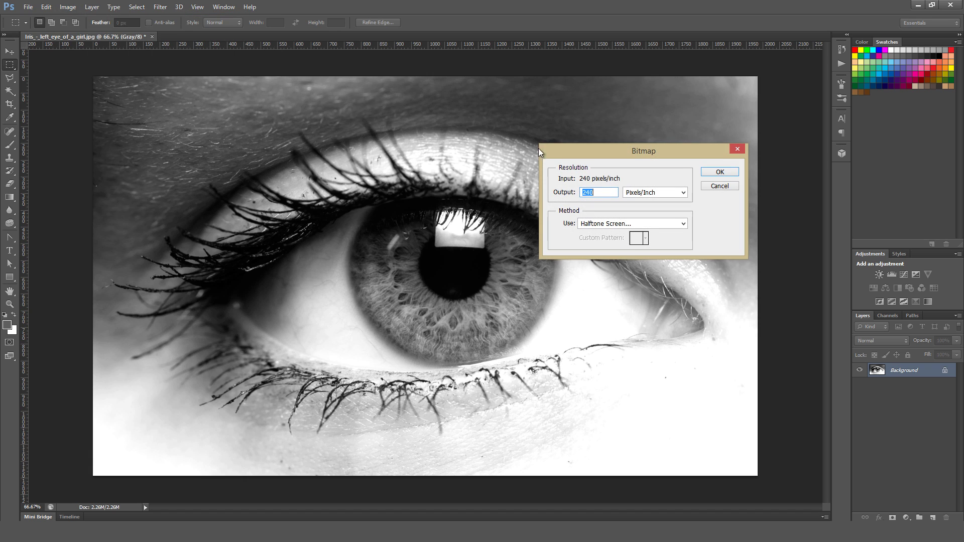
{"action": "left_click", "coordinate": [727, 170]}
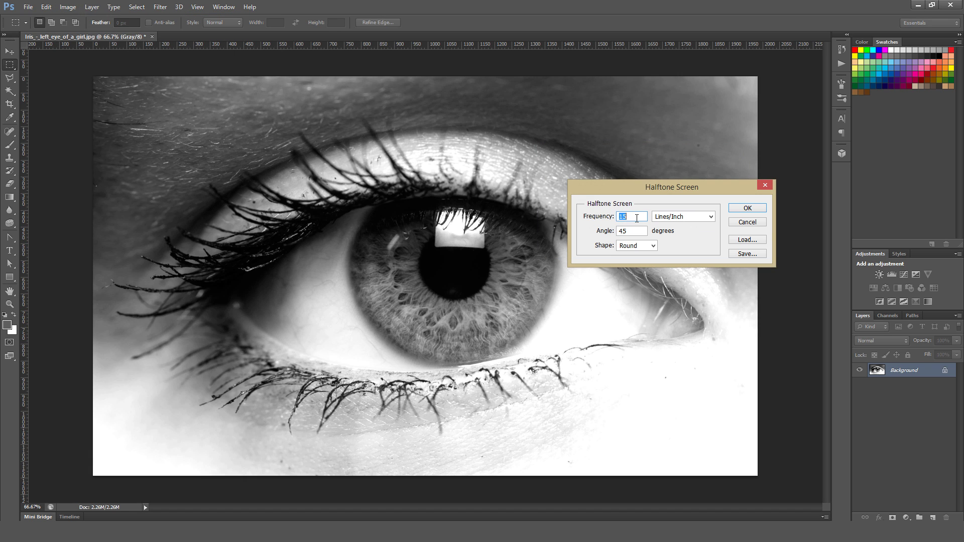
{"action": "left_click", "coordinate": [745, 209]}
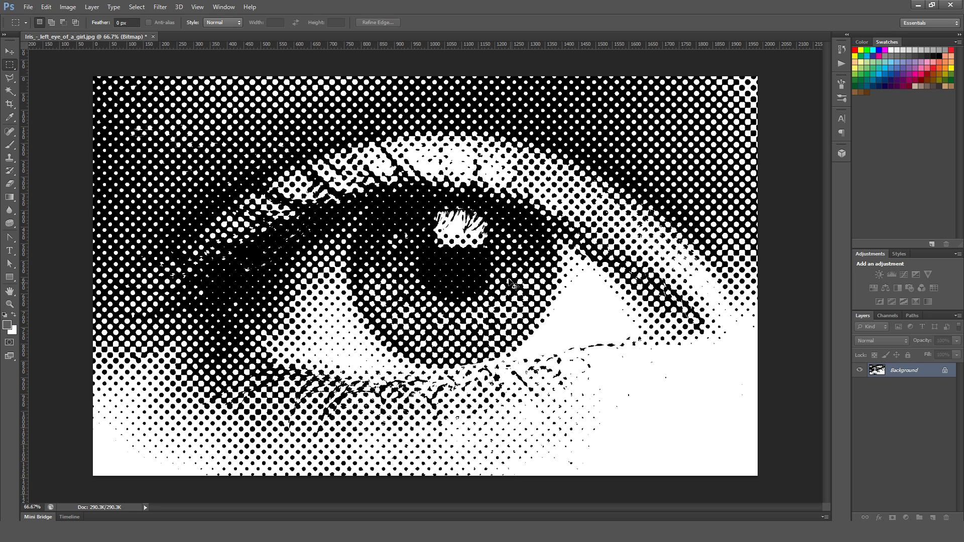
Step: Undo again and restart the Bitmap conversion at 240 pixels/inch with Halftone Screen
{"action": "key", "text": "ctrl+z"}
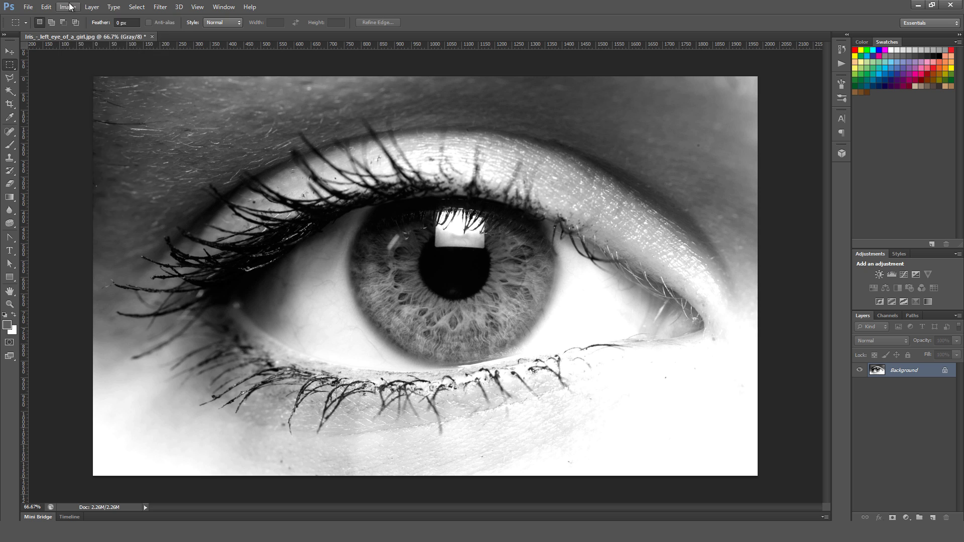
{"action": "left_click", "coordinate": [68, 7]}
{"action": "mouse_move", "coordinate": [75, 16]}
{"action": "left_click", "coordinate": [188, 18]}
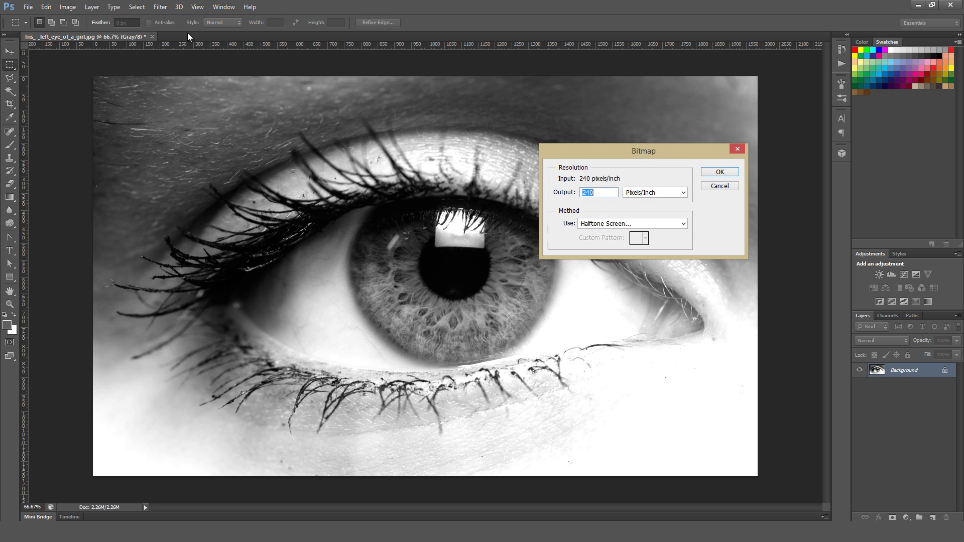
{"action": "left_click", "coordinate": [727, 173]}
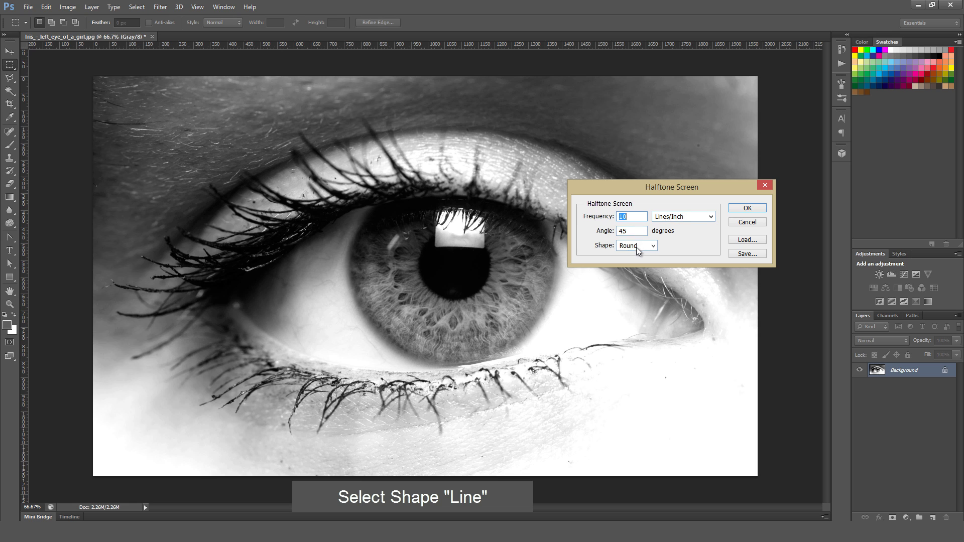
Step: Apply a Line-shaped halftone screen at 10 lines/inch and 45 degrees
{"action": "left_click", "coordinate": [636, 246]}
{"action": "left_click", "coordinate": [637, 280]}
{"action": "key", "text": "Tab"}
{"action": "key", "text": "Tab"}
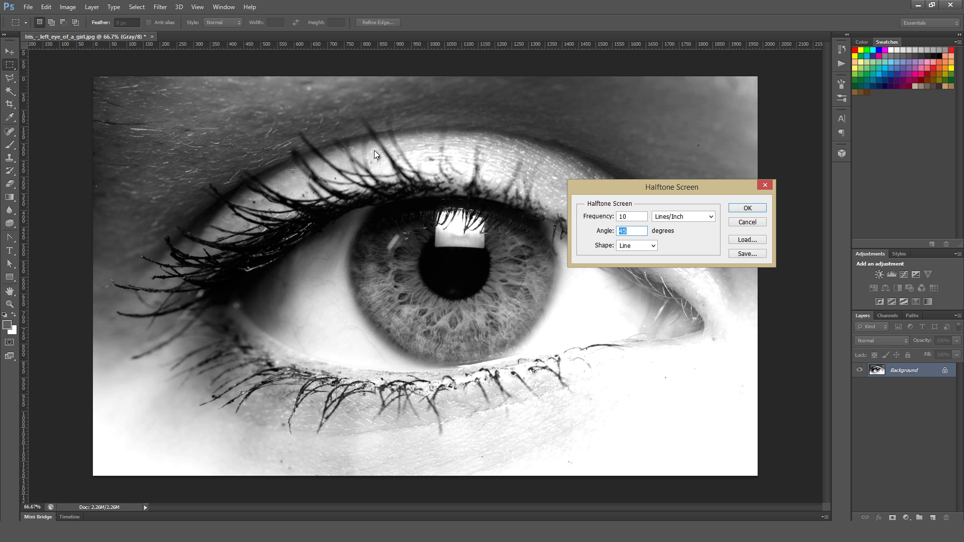
{"action": "left_click", "coordinate": [633, 217]}
{"action": "left_click", "coordinate": [747, 208]}
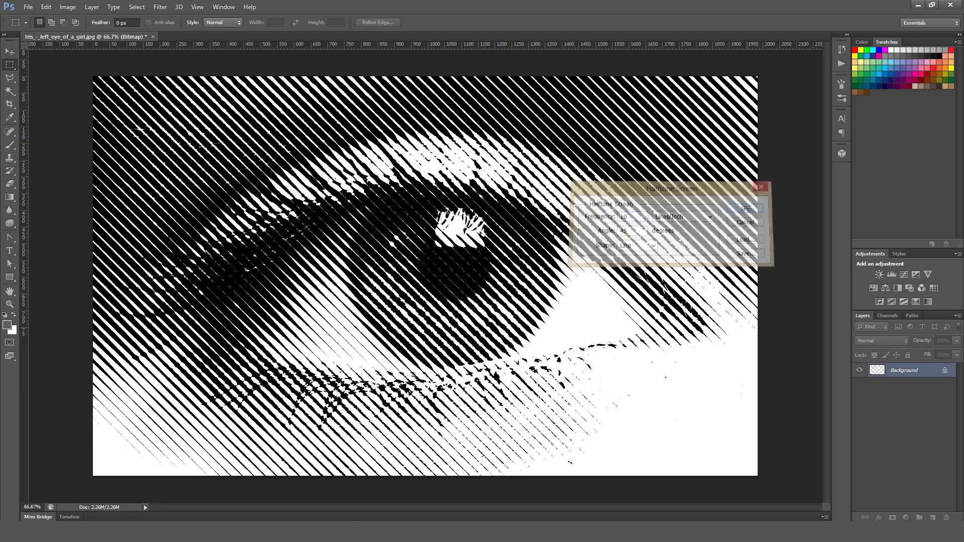
Step: Zoom in to inspect the diagonal lines and draw a small selection near the eye
{"action": "scroll", "coordinate": [585, 367], "scroll_direction": "up", "scroll_amount": 3}
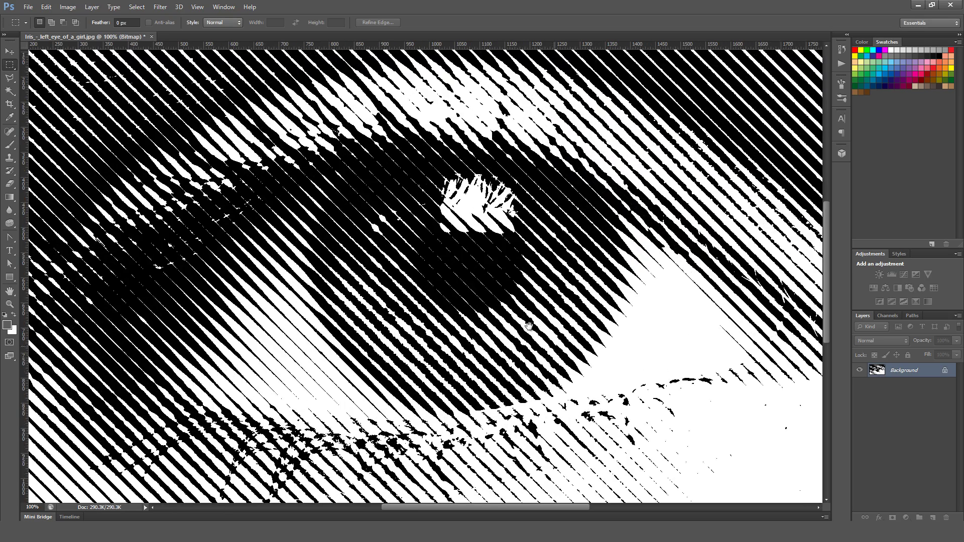
{"action": "left_click_drag", "start_coordinate": [584, 366], "coordinate": [333, 266]}
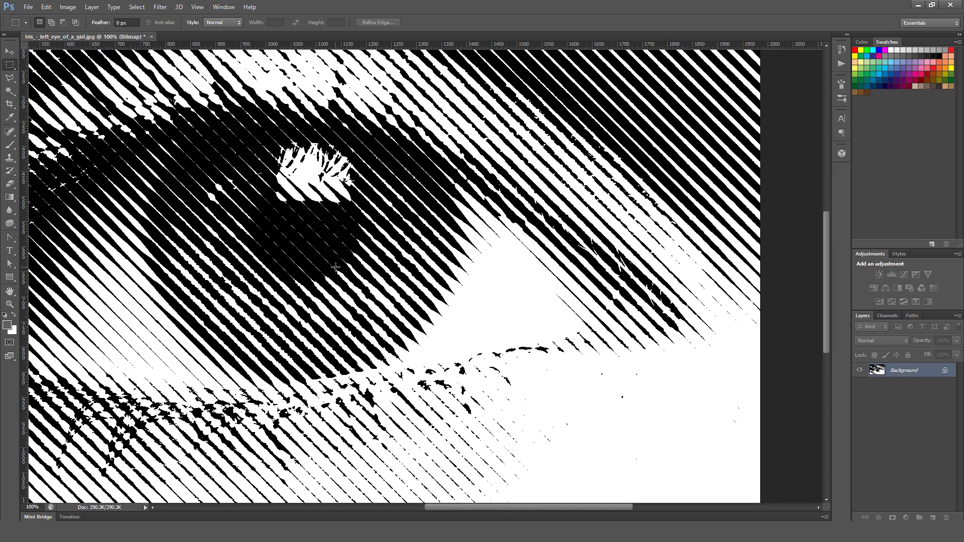
{"action": "scroll", "coordinate": [336, 268], "scroll_direction": "down", "scroll_amount": 1}
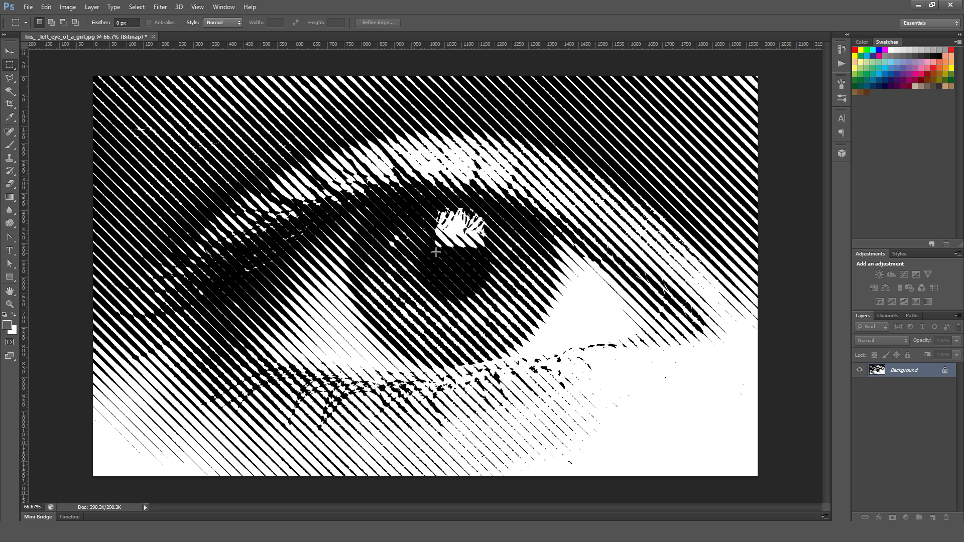
{"action": "left_click_drag", "start_coordinate": [588, 292], "coordinate": [624, 339]}
Step: Clear the small selection and show the Channels panel from the Window menu
{"action": "left_click", "coordinate": [650, 360]}
{"action": "left_click", "coordinate": [887, 316]}
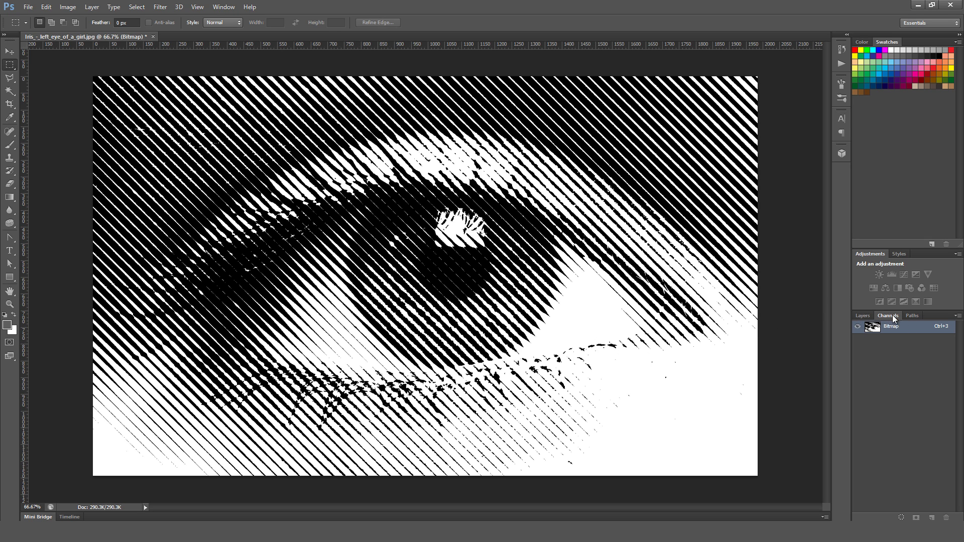
{"action": "left_click", "coordinate": [223, 7]}
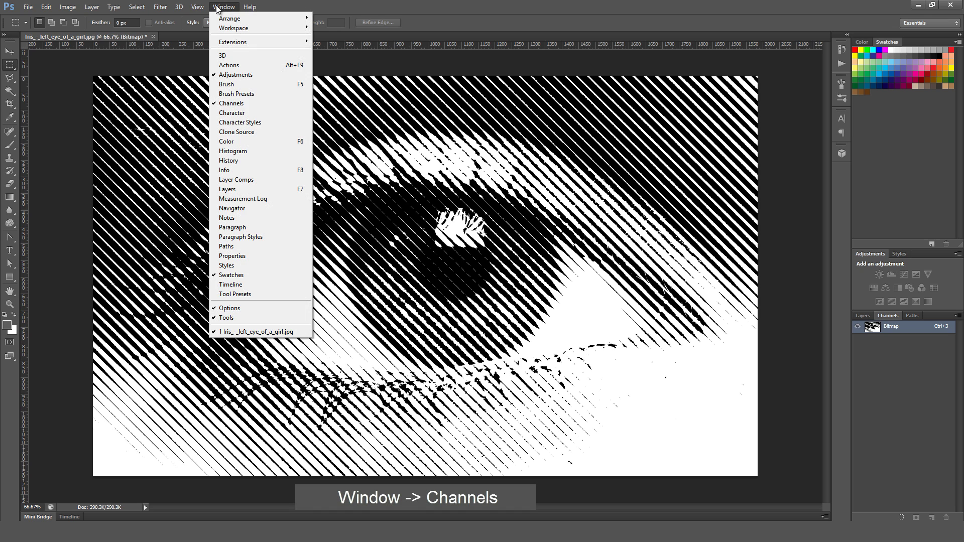
{"action": "left_click", "coordinate": [243, 103]}
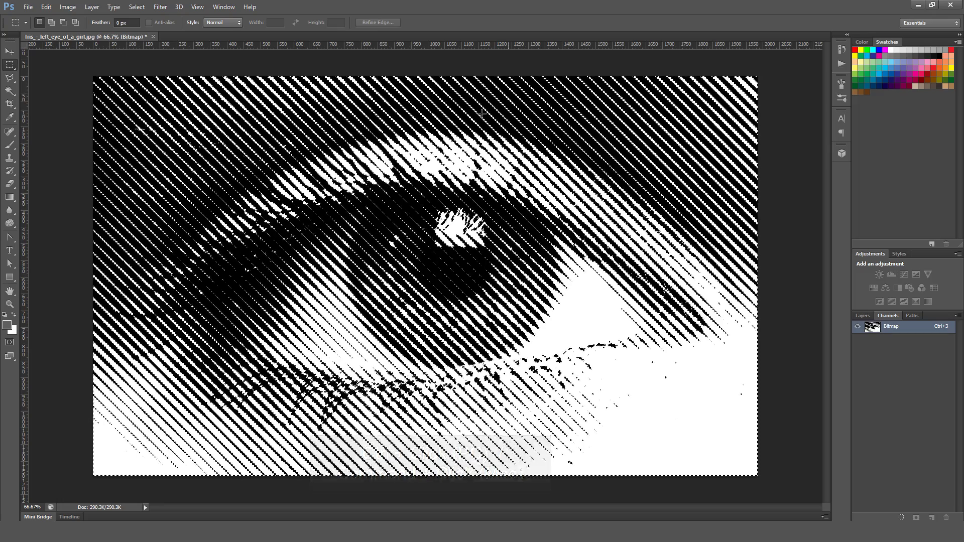
Step: Load the Bitmap channel as a selection and convert to Grayscale at size ratio 1
{"action": "left_click", "coordinate": [872, 328], "text": "ctrl"}
{"action": "left_click", "coordinate": [70, 8]}
{"action": "mouse_move", "coordinate": [73, 18]}
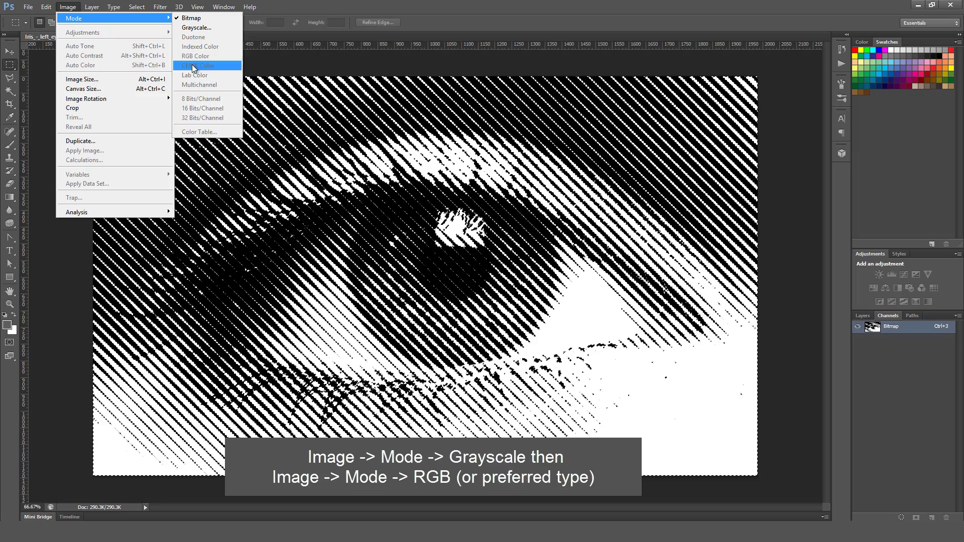
{"action": "left_click", "coordinate": [210, 29]}
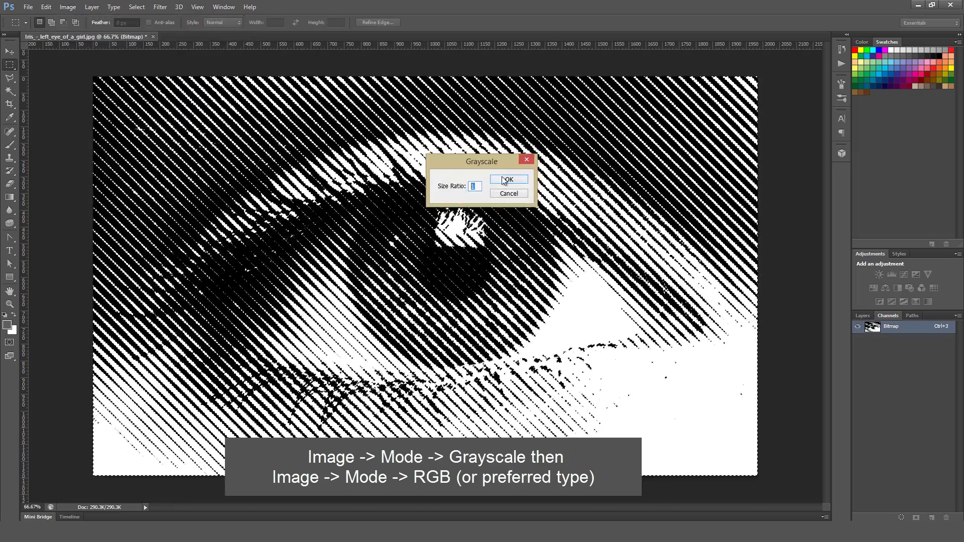
{"action": "left_click", "coordinate": [508, 179]}
Step: Convert the image to RGB Color mode
{"action": "left_click", "coordinate": [69, 7]}
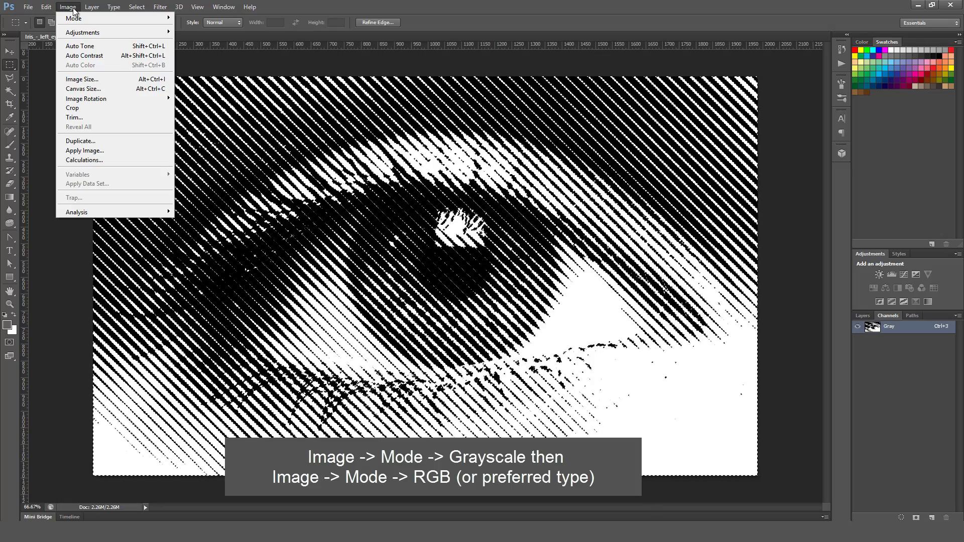
{"action": "mouse_move", "coordinate": [74, 18]}
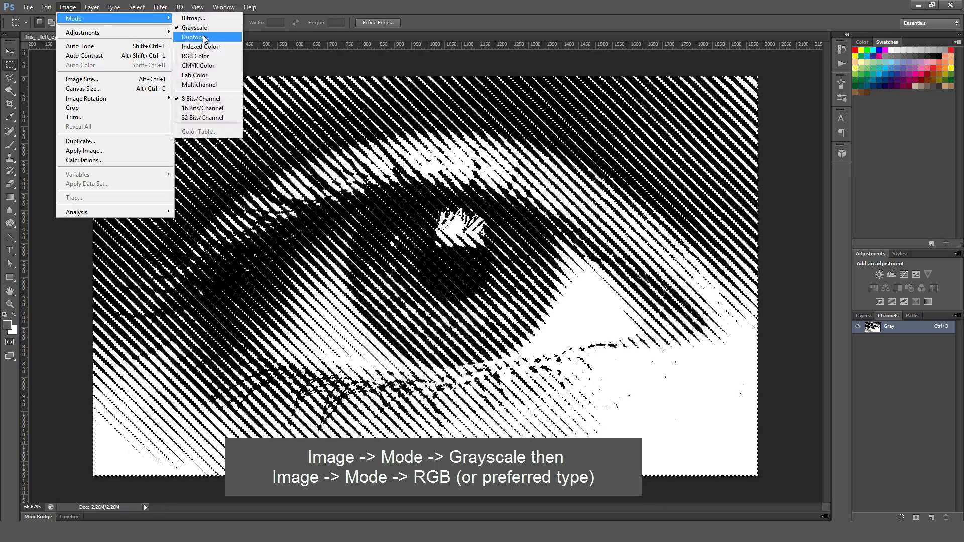
{"action": "left_click", "coordinate": [200, 56]}
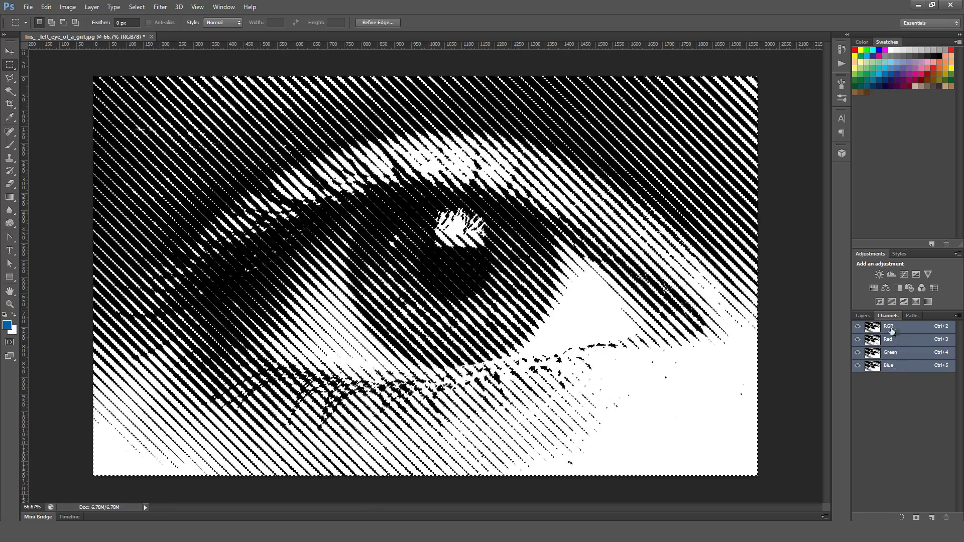
Step: Add a new empty Layer 1 and hide the Background photo layer
{"action": "key", "text": "F7"}
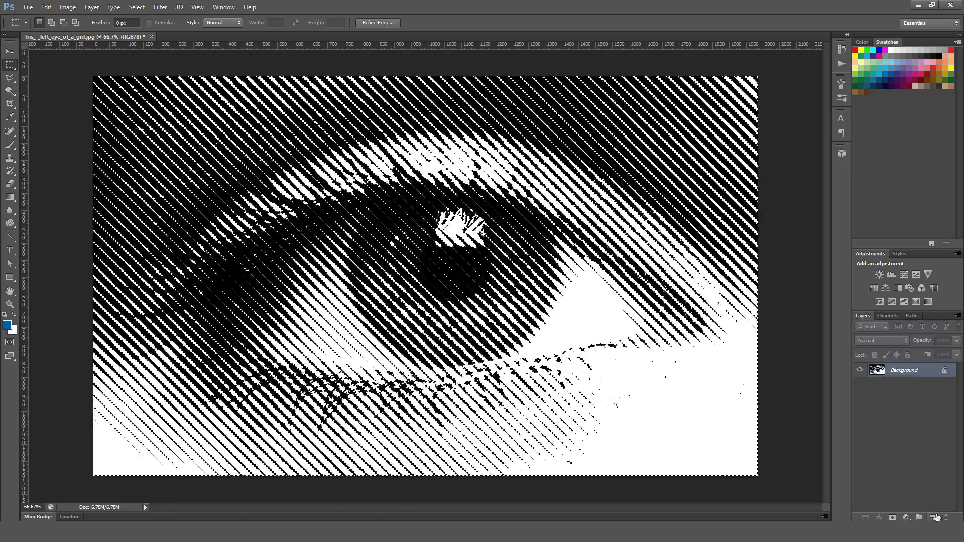
{"action": "left_click", "coordinate": [932, 517]}
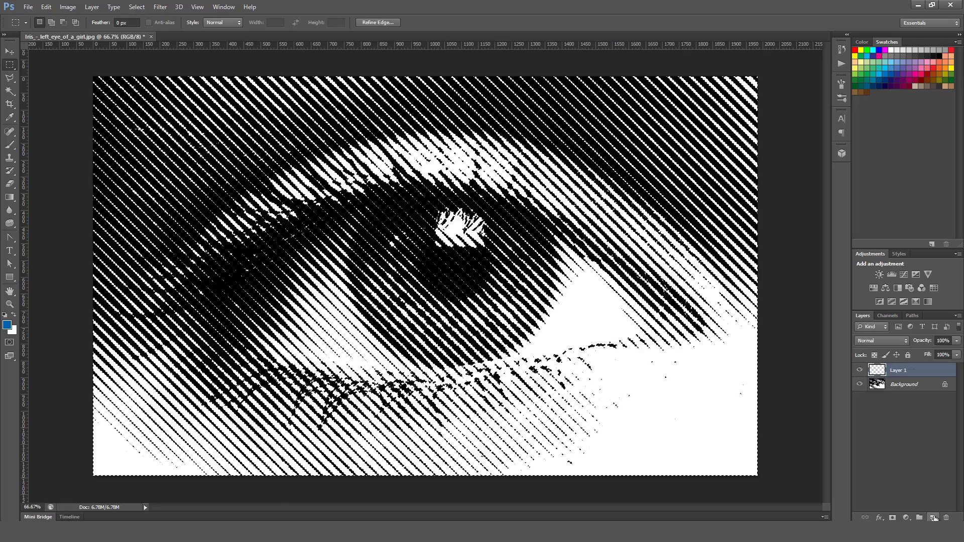
{"action": "left_click", "coordinate": [859, 384]}
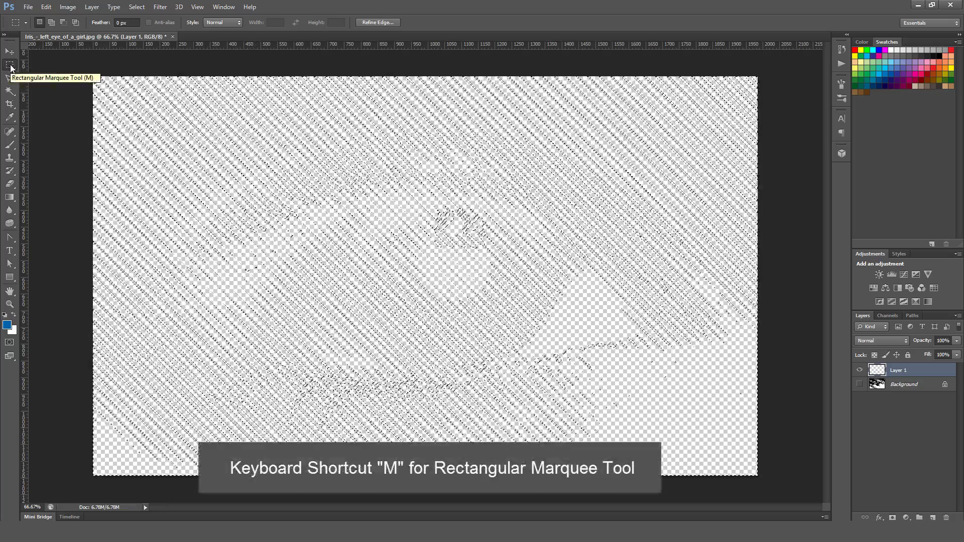
Step: Invert the selection, fill the lines with blue, and deselect
{"action": "right_click", "coordinate": [382, 212]}
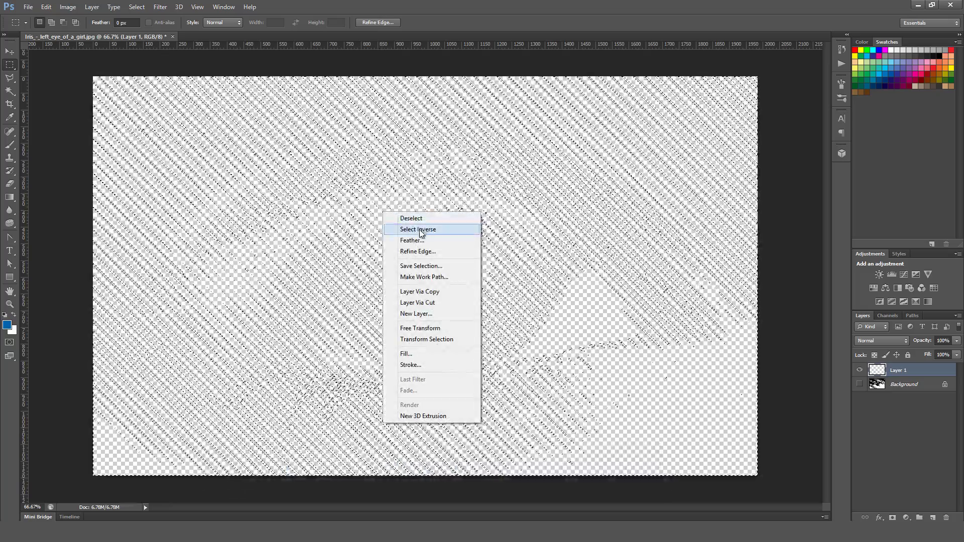
{"action": "left_click", "coordinate": [420, 231]}
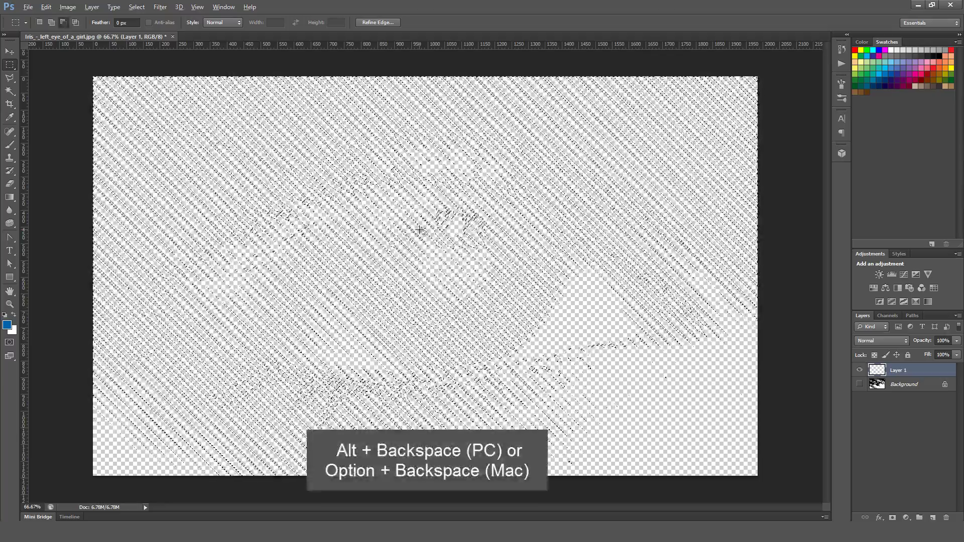
{"action": "key", "text": "alt+BackSpace"}
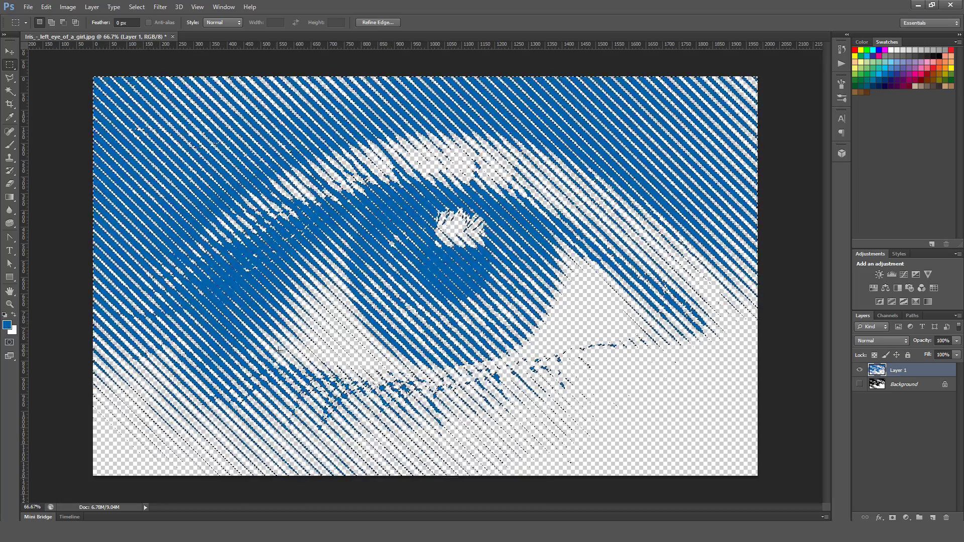
{"action": "key", "text": "ctrl+d"}
Step: Compare Layer 1 on and off, then add a new Layer 2 above Background
{"action": "left_click", "coordinate": [859, 370]}
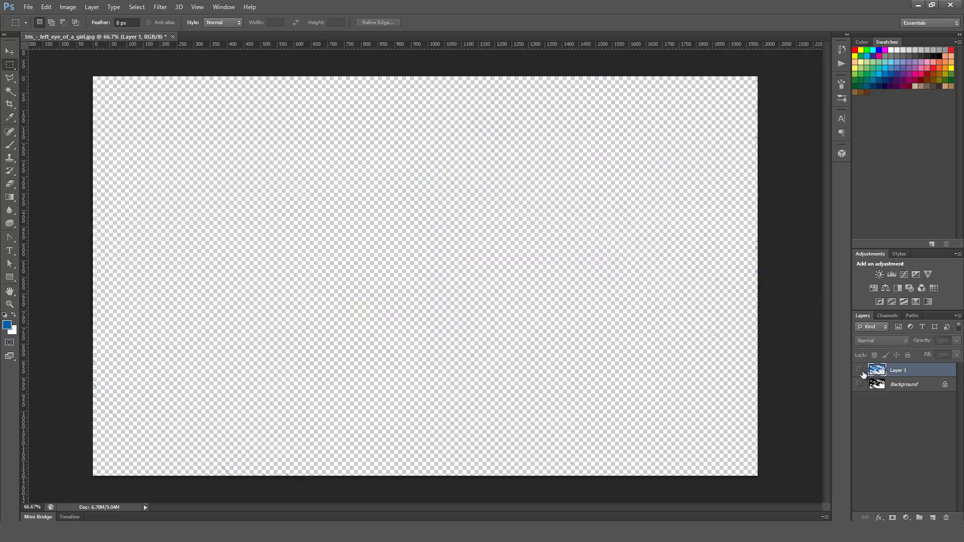
{"action": "left_click", "coordinate": [859, 370]}
{"action": "left_click", "coordinate": [859, 370]}
{"action": "left_click", "coordinate": [859, 370]}
{"action": "left_click", "coordinate": [906, 388]}
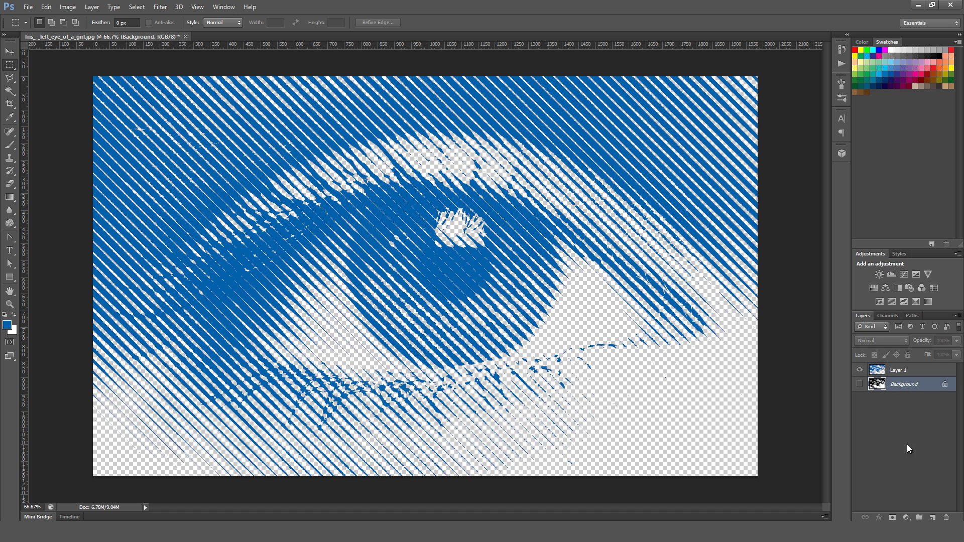
{"action": "left_click", "coordinate": [933, 518]}
Step: Sample a light blue with the Eyedropper and fill Layer 2 with it
{"action": "key", "text": "i"}
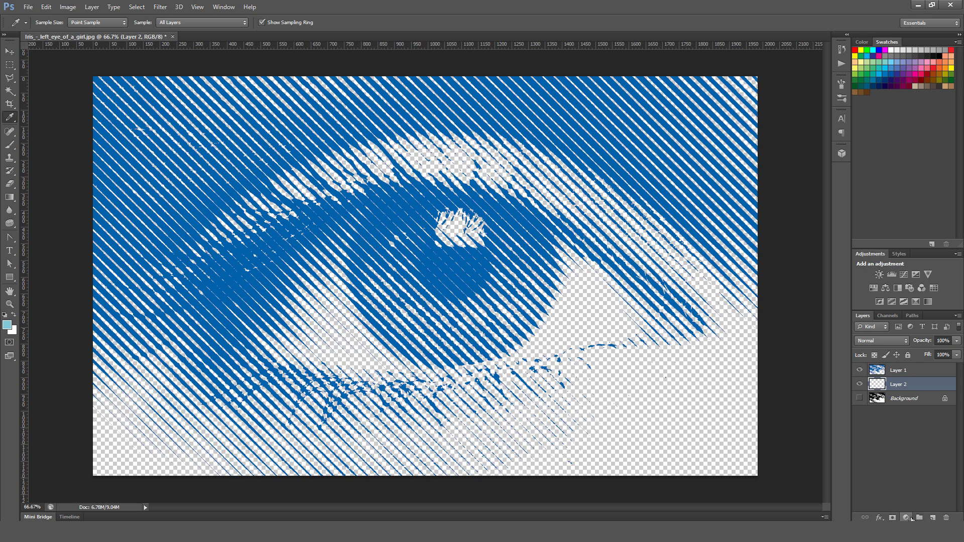
{"action": "left_click", "coordinate": [859, 370]}
{"action": "left_click", "coordinate": [859, 369]}
{"action": "key", "text": "alt+BackSpace"}
Step: Make Layer 1 active and hide it to view the light-blue fill
{"action": "key", "text": "m"}
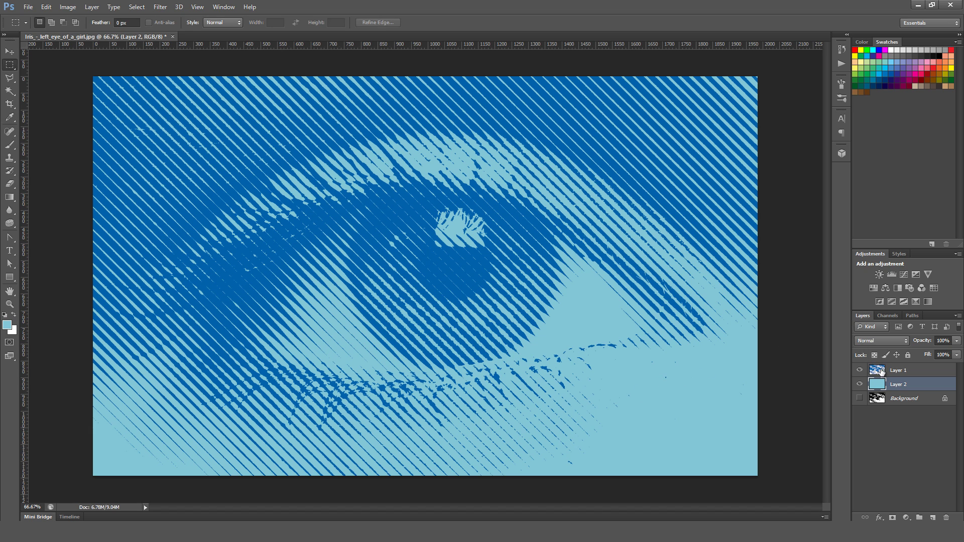
{"action": "left_click", "coordinate": [881, 371]}
{"action": "left_click", "coordinate": [859, 370]}
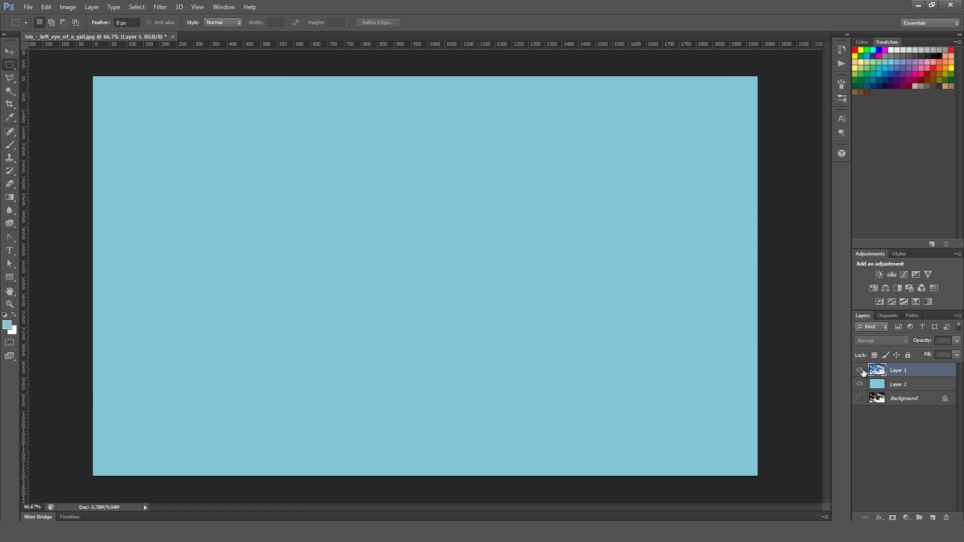
Step: Show Layer 1 and apply Hue/Saturation with Hue -155 and lower Lightness for dark olive lines
{"action": "left_click", "coordinate": [860, 370]}
{"action": "key", "text": "ctrl+u"}
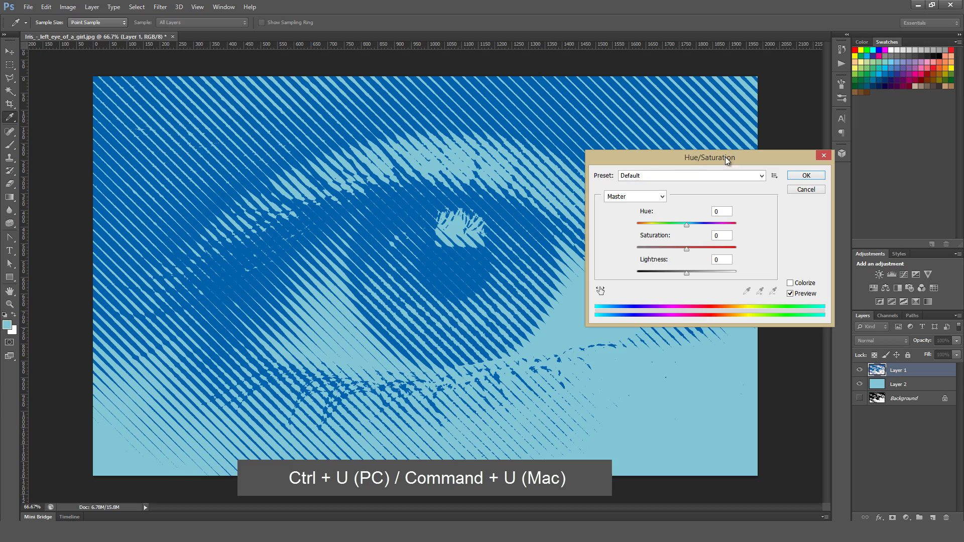
{"action": "left_click_drag", "start_coordinate": [688, 224], "coordinate": [642, 238]}
{"action": "left_click_drag", "start_coordinate": [685, 274], "coordinate": [674, 276]}
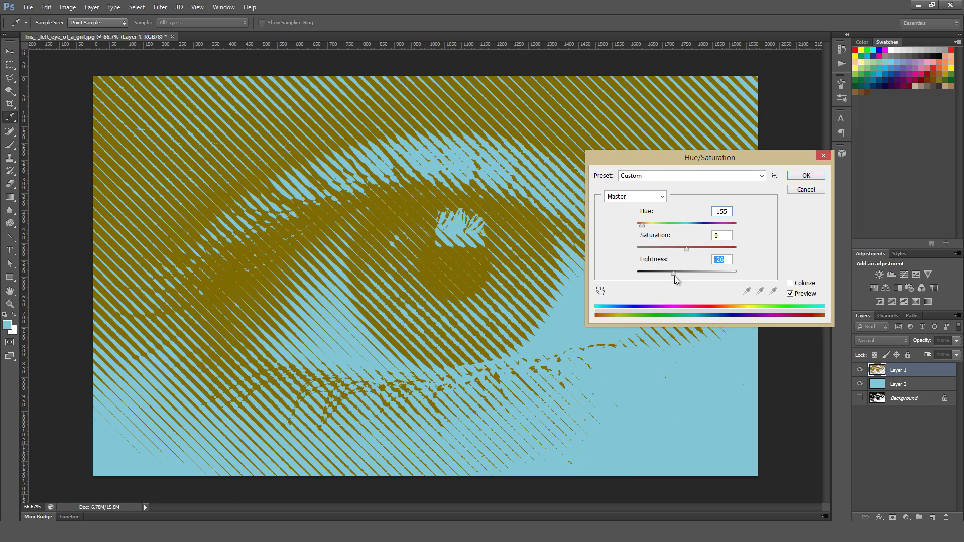
{"action": "left_click", "coordinate": [810, 177]}
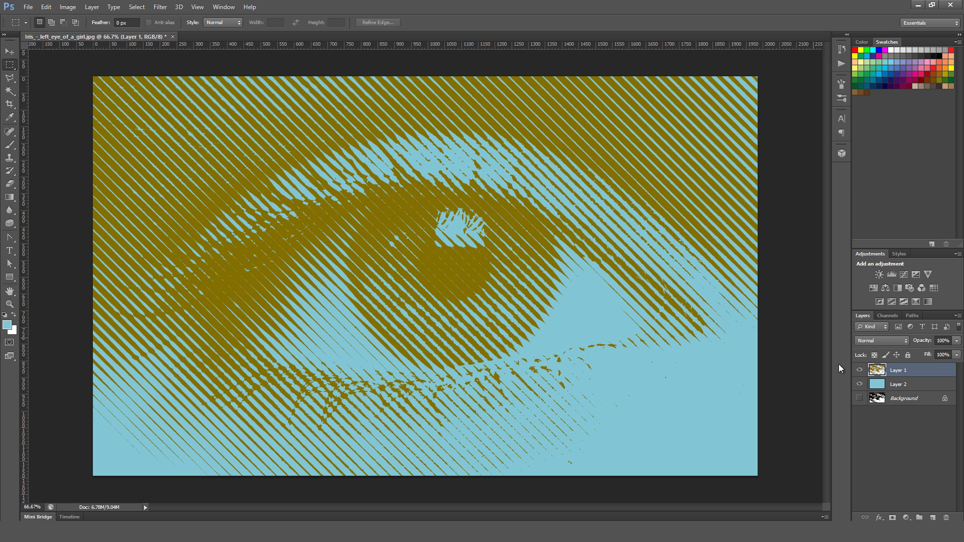
{"action": "left_click", "coordinate": [859, 369]}
{"action": "left_click", "coordinate": [859, 370]}
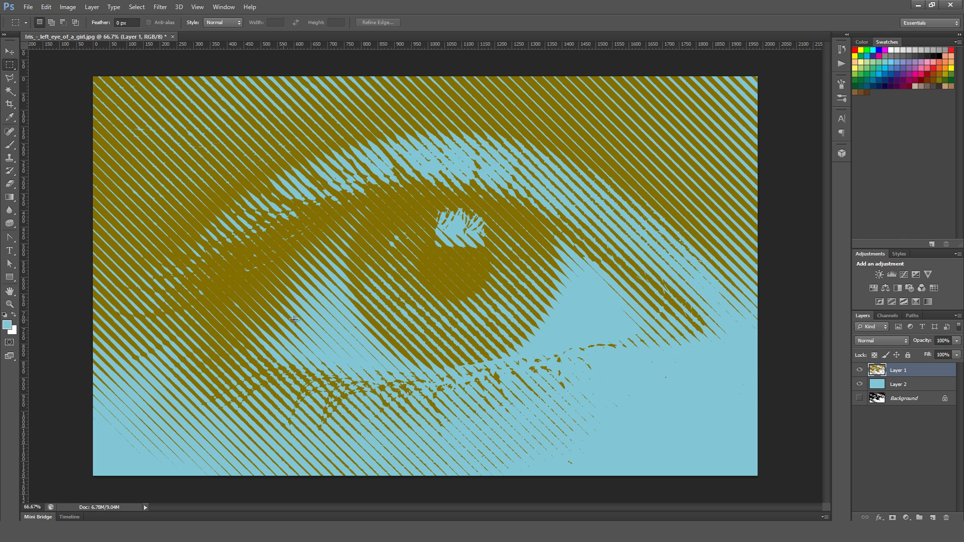